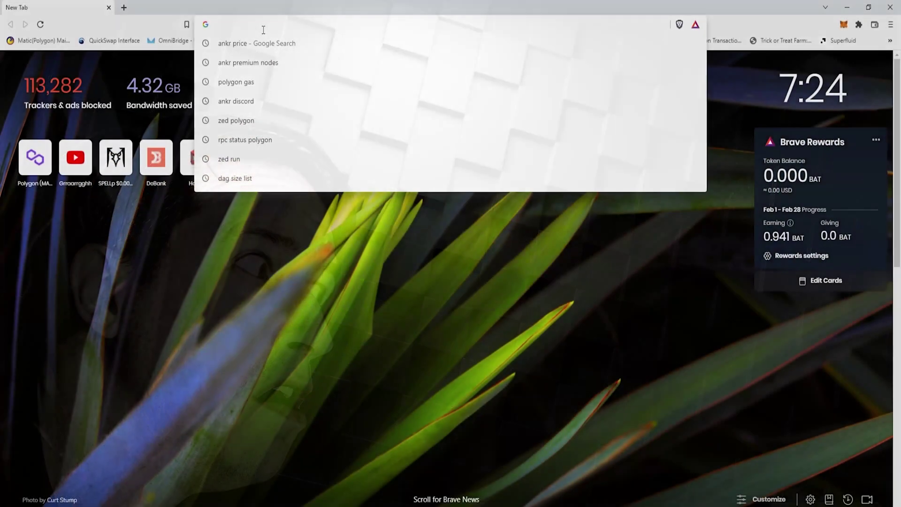
- Load polygon-rpc.com and copy its RPC endpoint link
{"action": "type", "text": "polygon-rpc"}
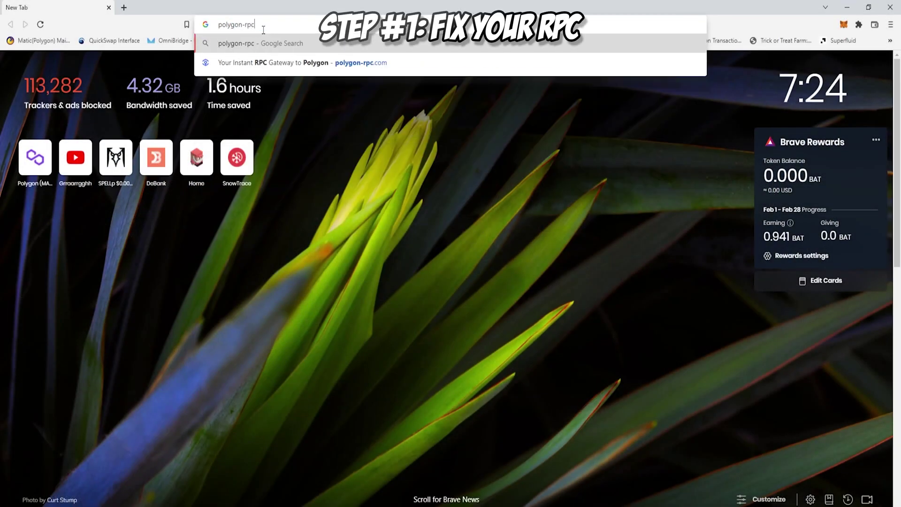
{"action": "type", "text": ".com"}
{"action": "key", "text": "Return"}
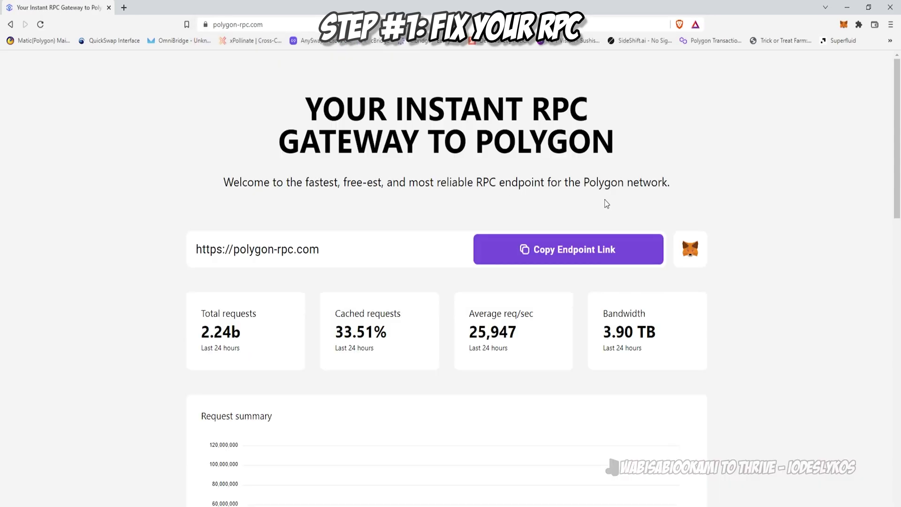
{"action": "left_click", "coordinate": [583, 259]}
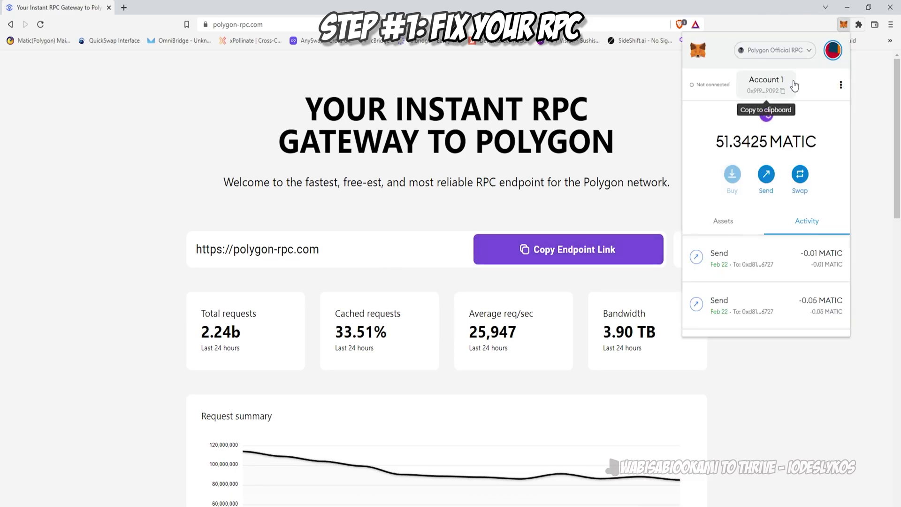
- Choose Add Network in MetaMask's network dropdown to open the network settings in a full tab
{"action": "left_click", "coordinate": [805, 57]}
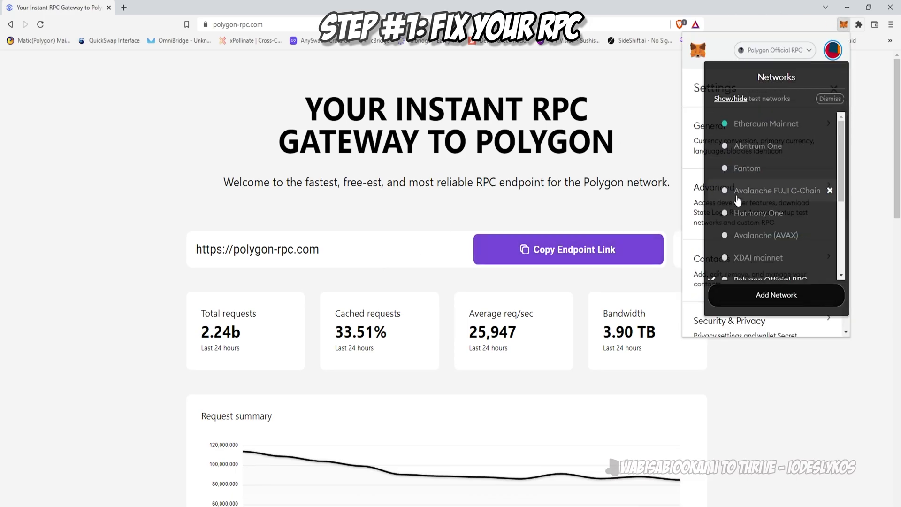
{"action": "scroll", "coordinate": [749, 244], "scroll_direction": "down", "scroll_amount": 3}
{"action": "left_click", "coordinate": [761, 294]}
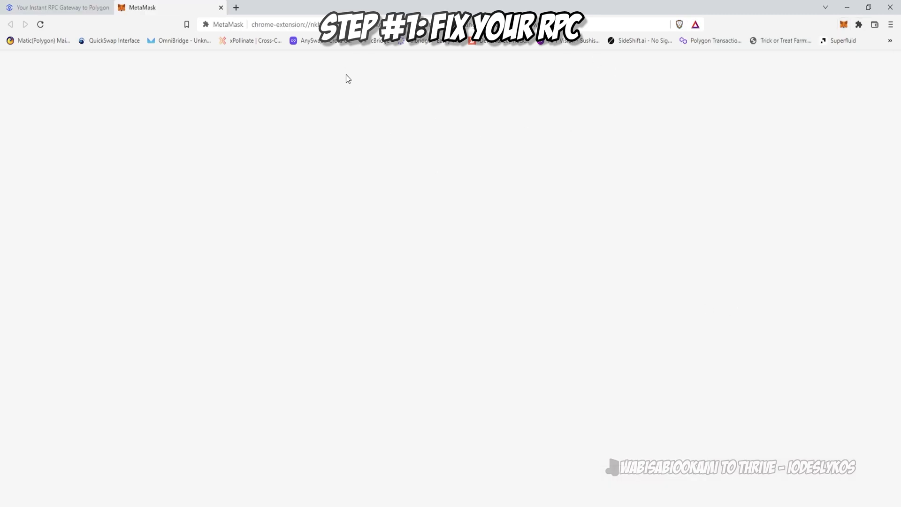
{"action": "left_click", "coordinate": [193, 250]}
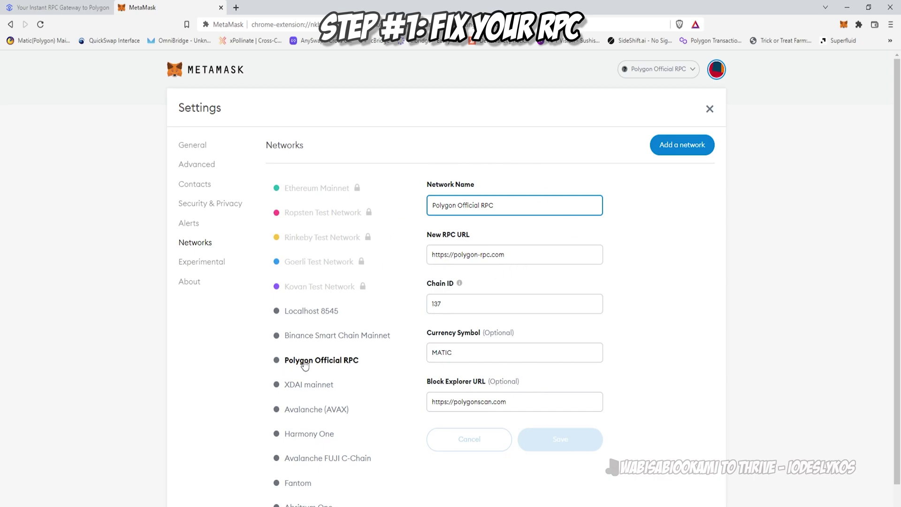
{"action": "left_click", "coordinate": [200, 252]}
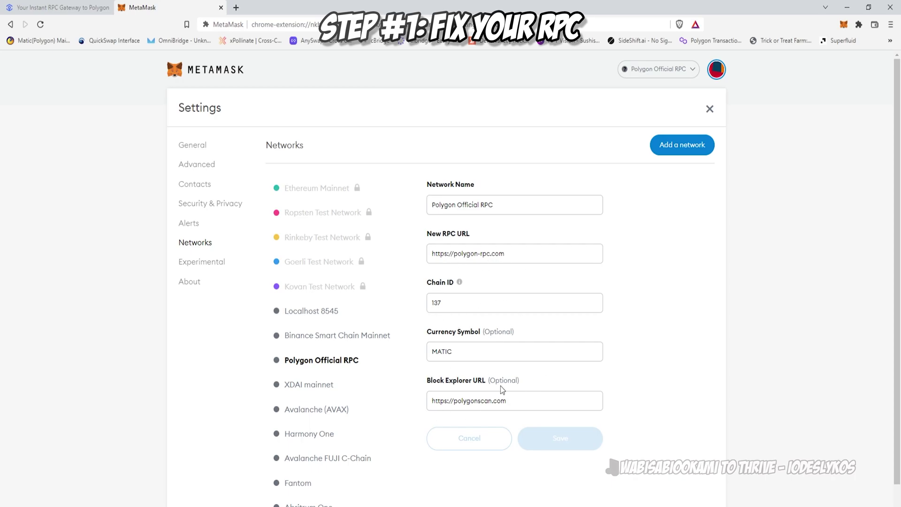
- Review node heights and locations in polygon-rpc.com's Nodes In Operation table
{"action": "left_click", "coordinate": [54, 5]}
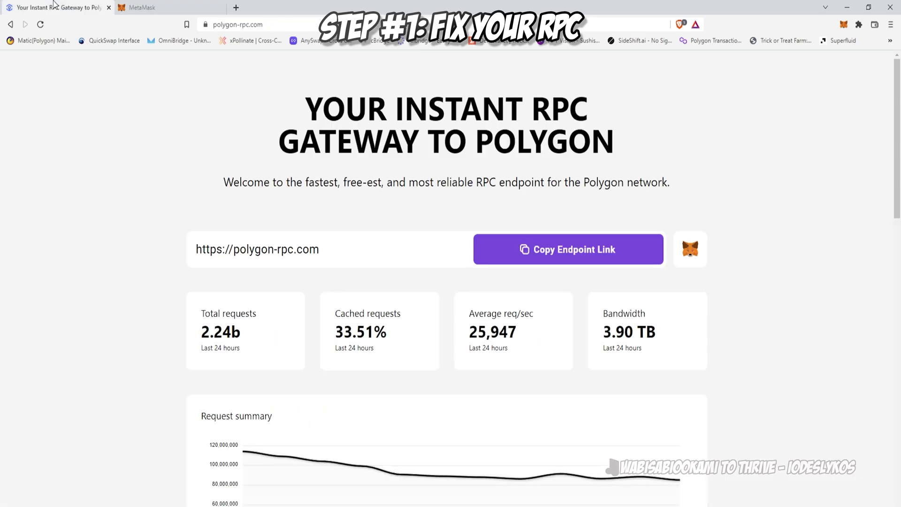
{"action": "scroll", "coordinate": [409, 264], "scroll_direction": "down", "scroll_amount": 12}
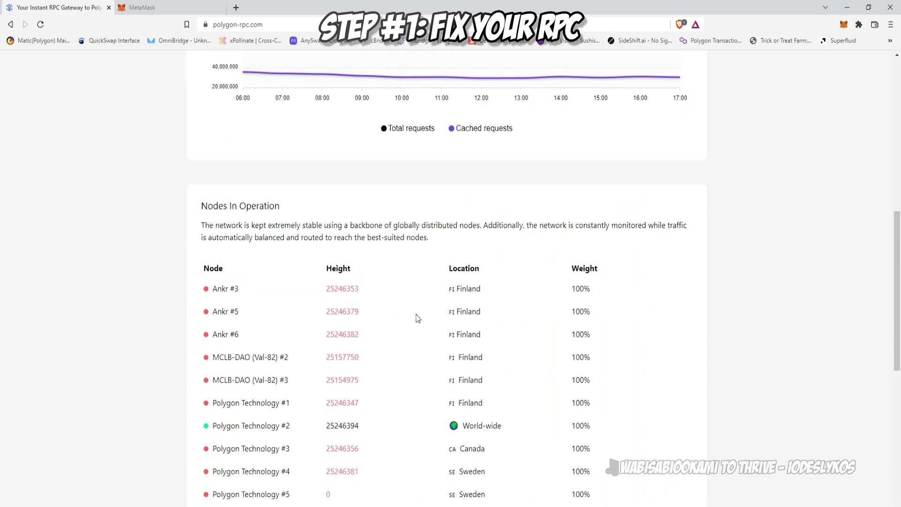
{"action": "scroll", "coordinate": [413, 337], "scroll_direction": "down", "scroll_amount": 1}
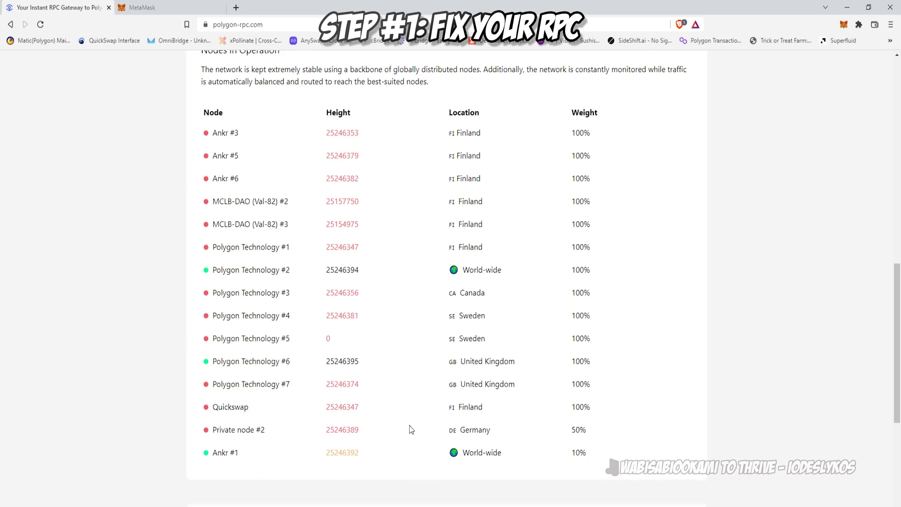
{"action": "scroll", "coordinate": [409, 425], "scroll_direction": "down", "scroll_amount": 5}
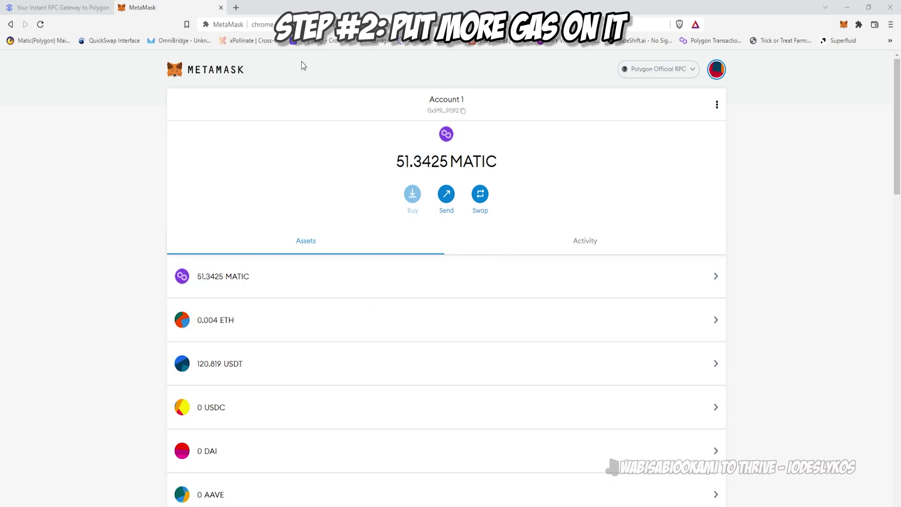
- Prepare a 1 MATIC send to Fake Chrome Wallet! and review its 0.000716 MATIC gas estimate
{"action": "left_click", "coordinate": [446, 195]}
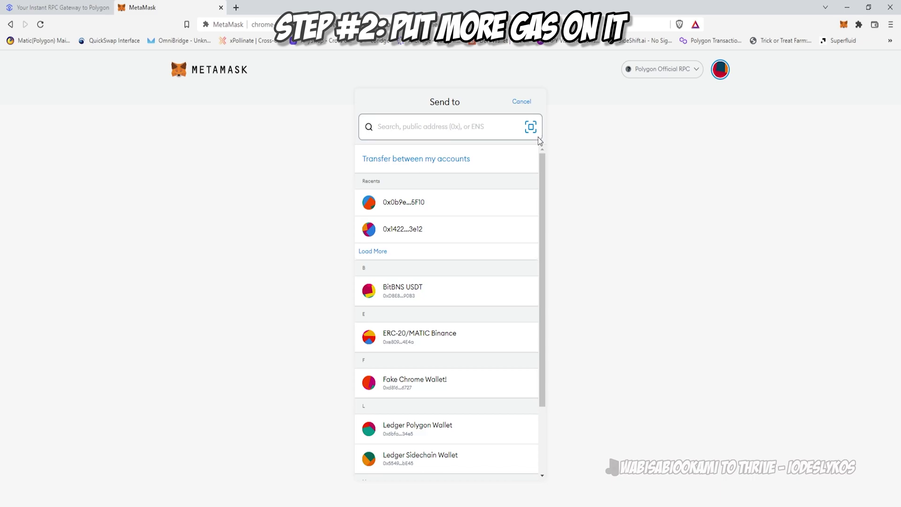
{"action": "left_click", "coordinate": [461, 397]}
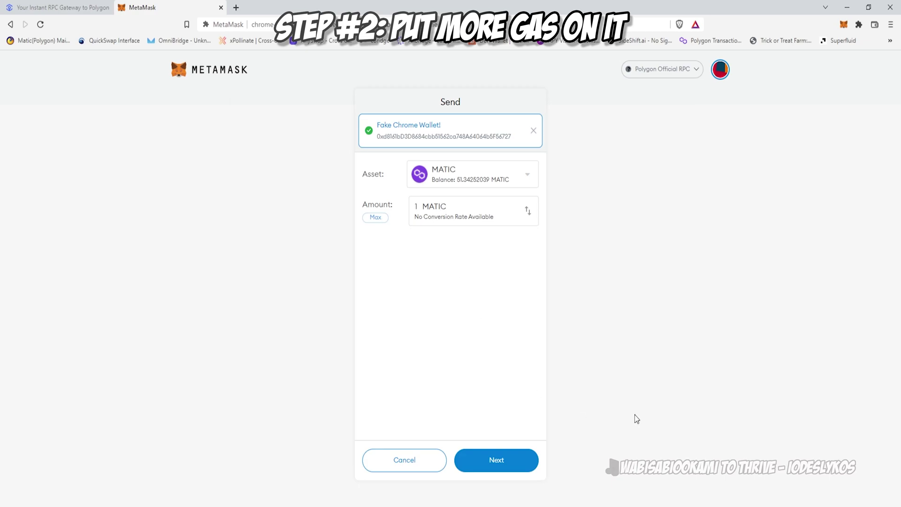
{"action": "left_click", "coordinate": [519, 465]}
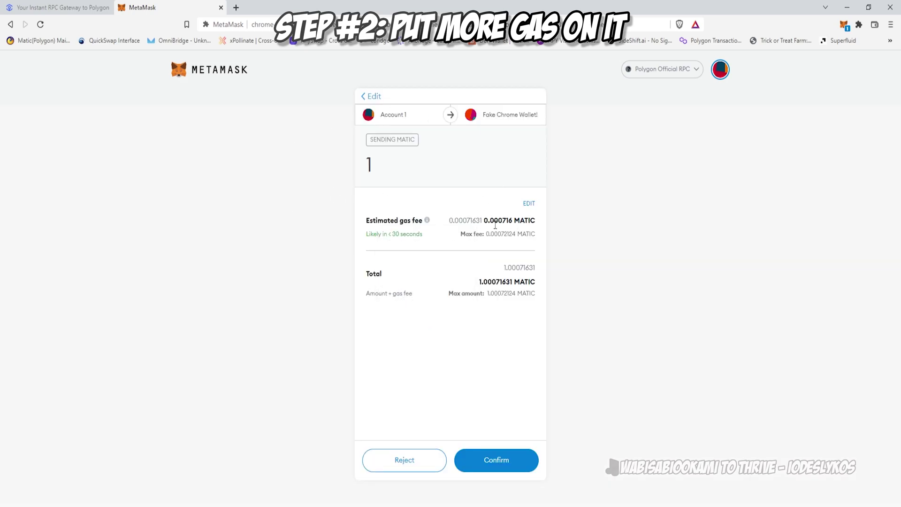
- Compare the Low, Medium and High fee suggestions, then set the send's gas priority to High
{"action": "left_click", "coordinate": [528, 204]}
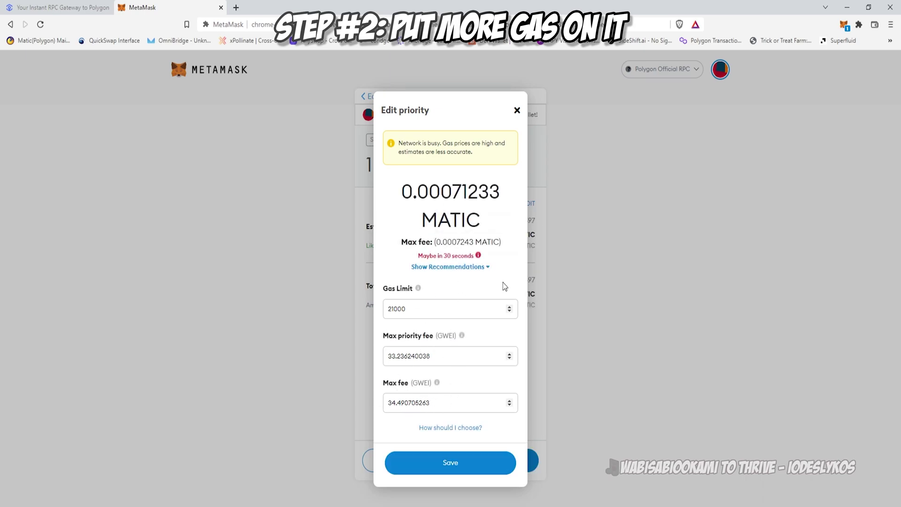
{"action": "left_click", "coordinate": [487, 268]}
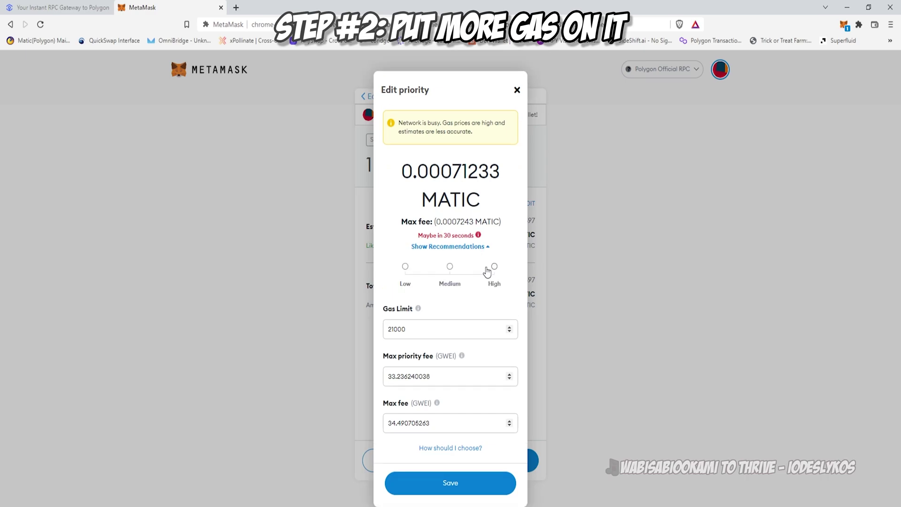
{"action": "left_click", "coordinate": [495, 267]}
{"action": "left_click", "coordinate": [448, 268]}
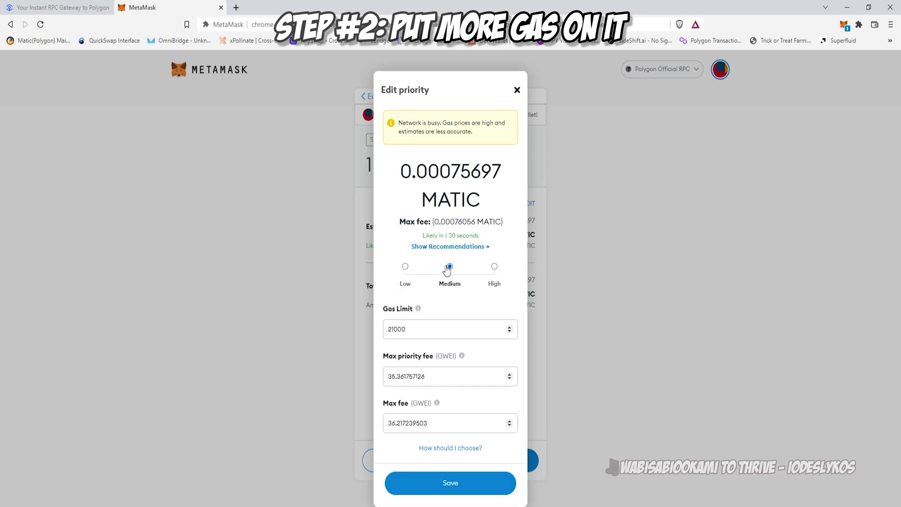
{"action": "left_click", "coordinate": [406, 267]}
{"action": "left_click", "coordinate": [494, 267]}
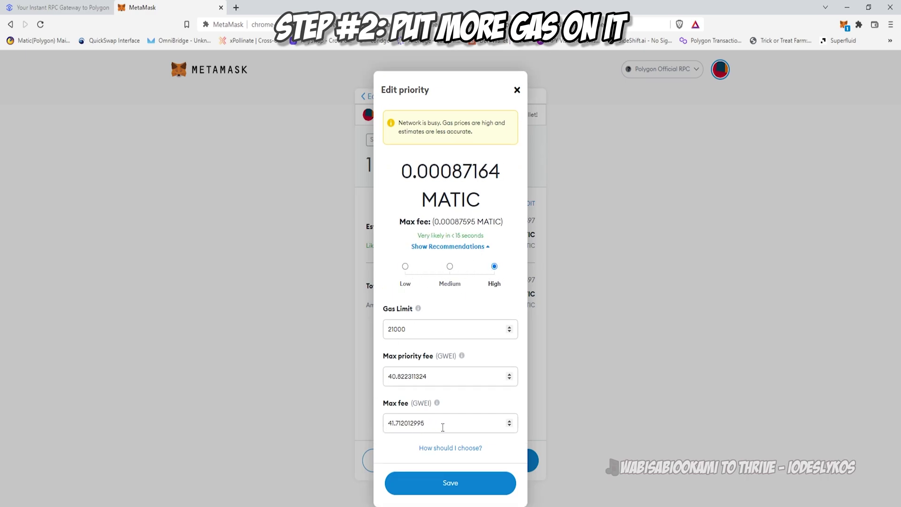
{"action": "left_click", "coordinate": [236, 7]}
- Load PolygonScan's Gas Tracker page from the 'poly' address-bar suggestion
{"action": "type", "text": "polygonscan.com"}
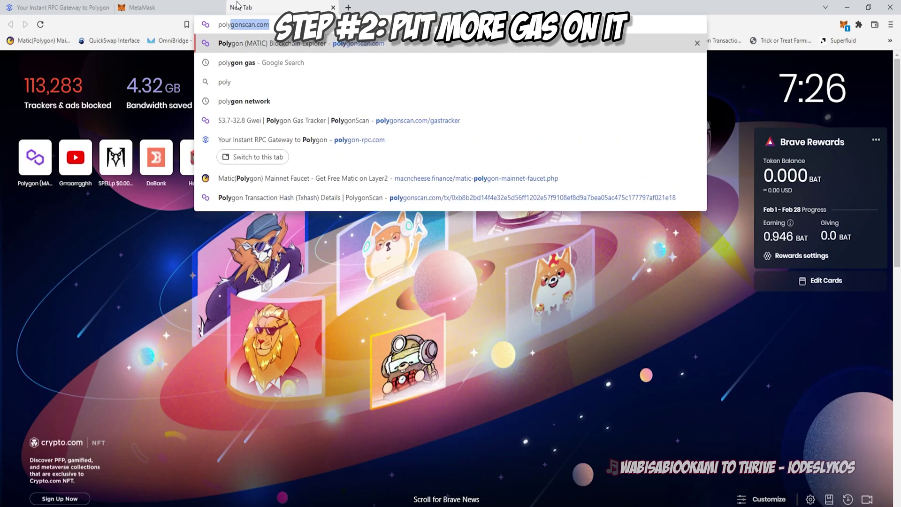
{"action": "key", "text": "Down"}
{"action": "key", "text": "Down"}
{"action": "key", "text": "Down"}
{"action": "key", "text": "Down"}
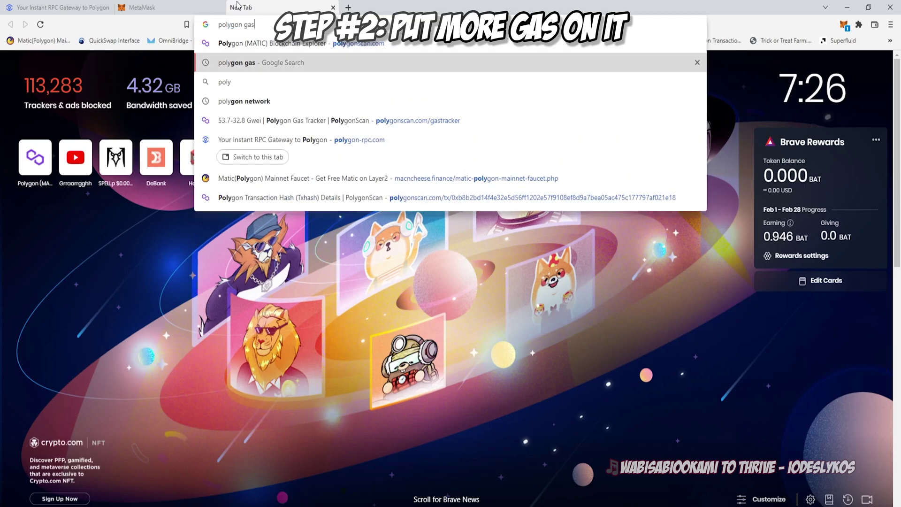
{"action": "key", "text": "Return"}
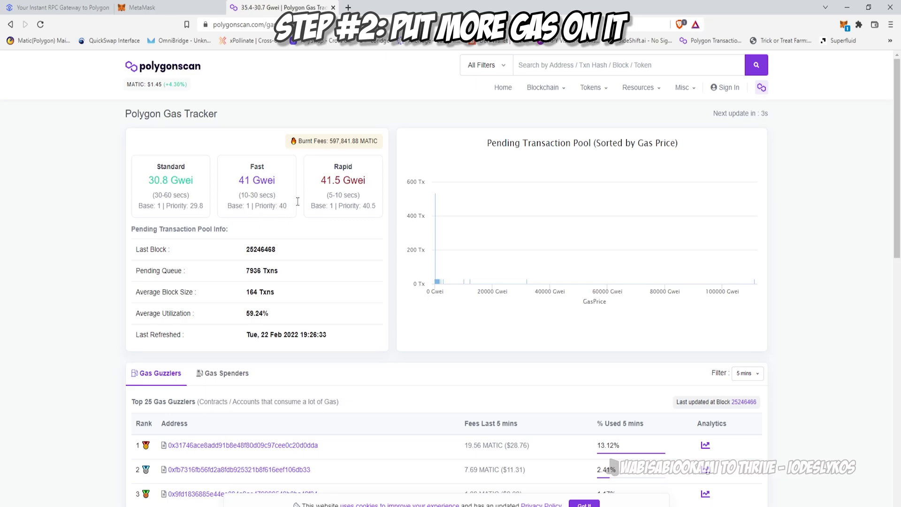
- Compare PolygonScan's Rapid gas price with MetaMask's High priority fee of 0.00071577 MATIC
{"action": "left_click", "coordinate": [142, 7]}
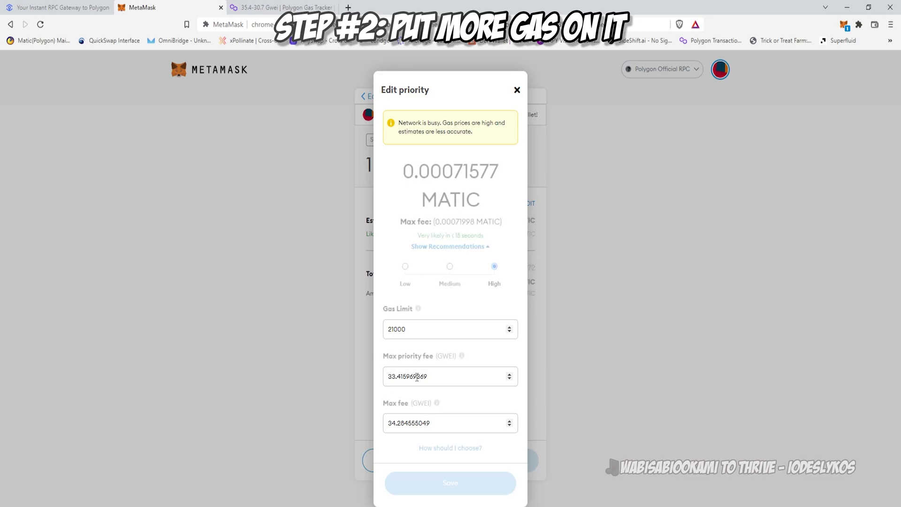
{"action": "left_click", "coordinate": [300, 8]}
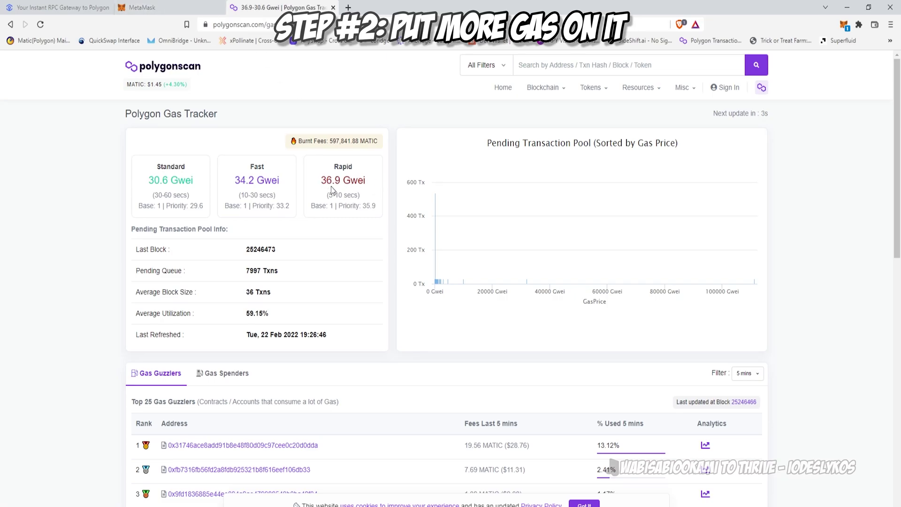
{"action": "left_click", "coordinate": [150, 7]}
- Enter 40 GWEI as both the max fee and the max priority fee
{"action": "double_click", "coordinate": [443, 426]}
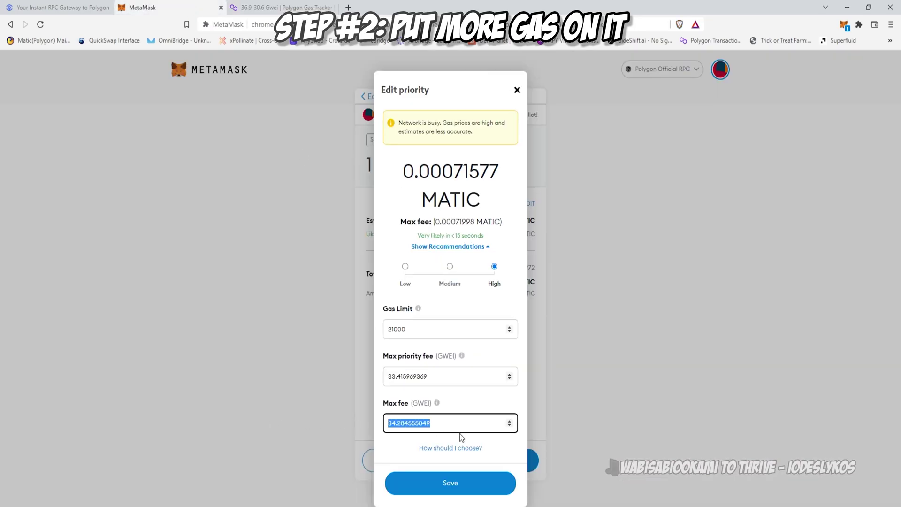
{"action": "type", "text": "34.65695019640"}
{"action": "key", "text": "shift+Left"}
{"action": "key", "text": "shift+Left"}
{"action": "key", "text": "shift+Left"}
{"action": "key", "text": "shift+Left"}
{"action": "key", "text": "shift+Left"}
{"action": "key", "text": "shift+Left"}
{"action": "key", "text": "shift+Left"}
{"action": "key", "text": "shift+Left"}
{"action": "key", "text": "shift+Left"}
{"action": "key", "text": "shift+Left"}
{"action": "key", "text": "shift+Left"}
{"action": "key", "text": "shift+Left"}
{"action": "key", "text": "shift+Left"}
{"action": "key", "text": "shift+Left"}
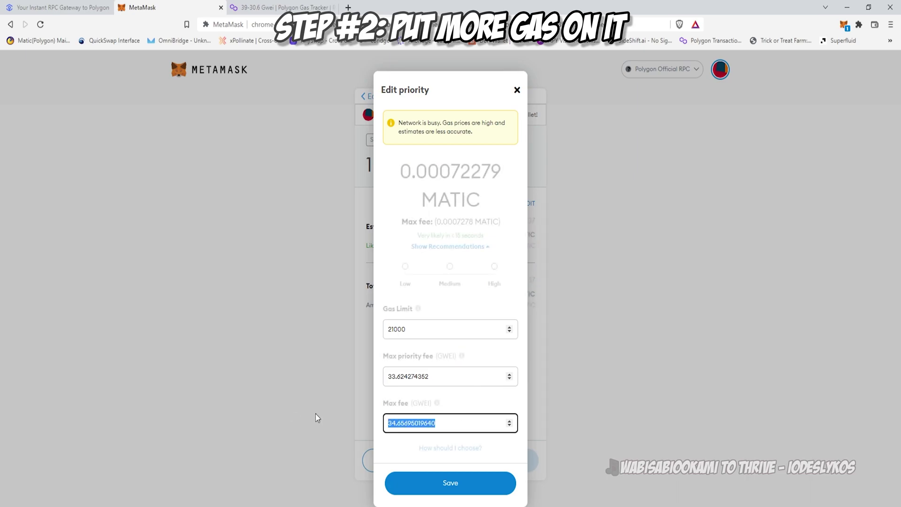
{"action": "key", "text": "Left"}
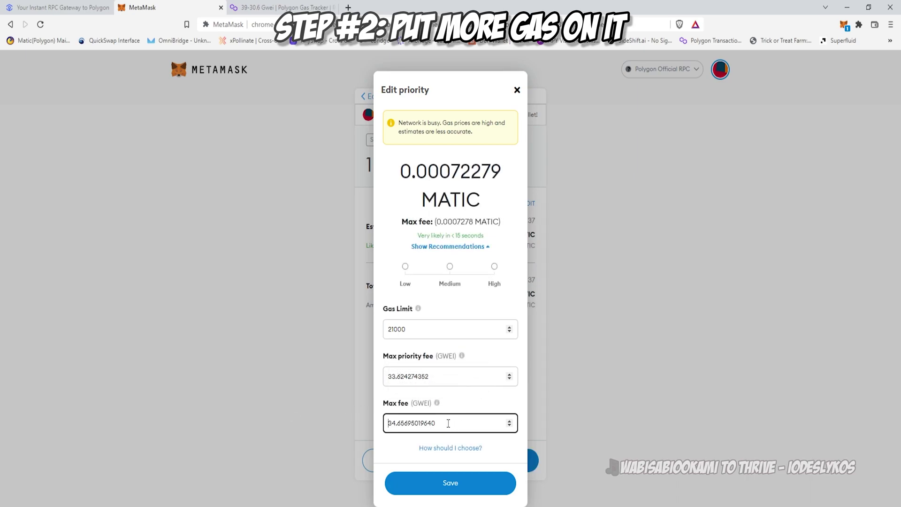
{"action": "double_click", "coordinate": [421, 418]}
{"action": "type", "text": "40"}
{"action": "double_click", "coordinate": [449, 377]}
{"action": "type", "text": "40"}
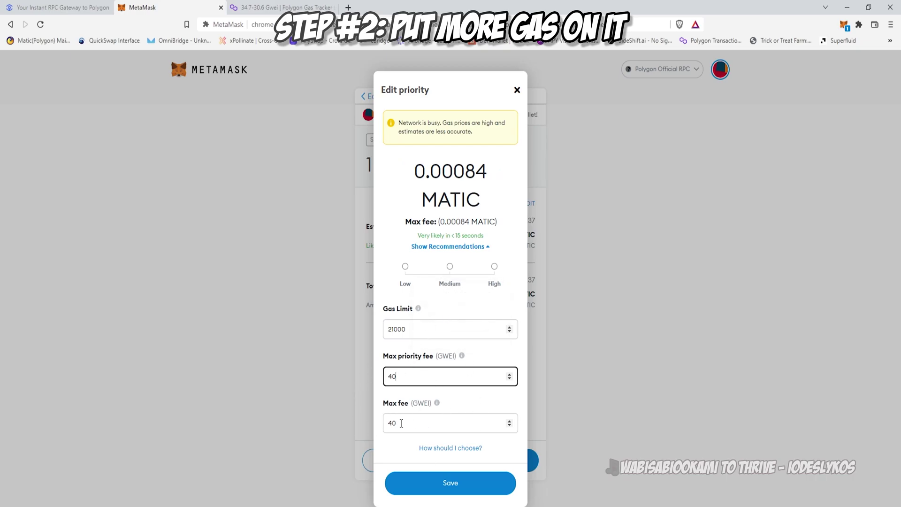
- Save the 40 GWEI fees and confirm the 1 MATIC send
{"action": "left_click", "coordinate": [450, 483]}
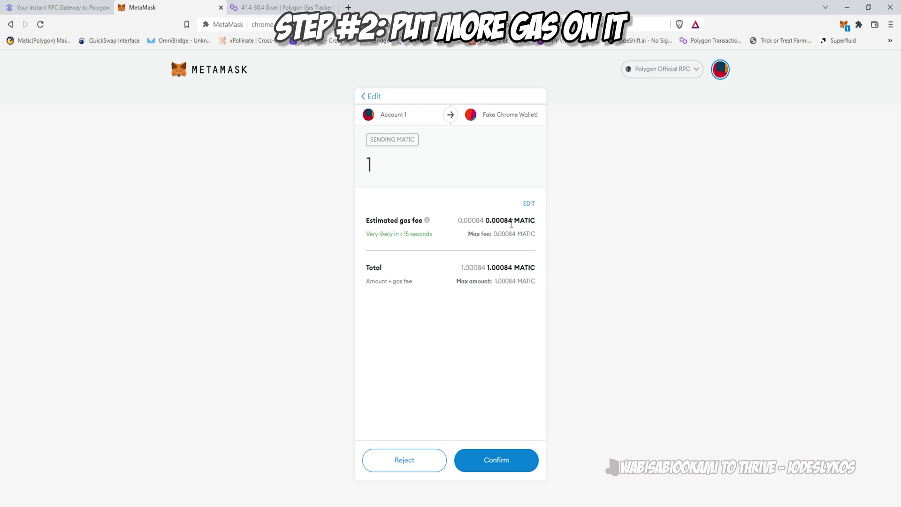
{"action": "left_click", "coordinate": [510, 462]}
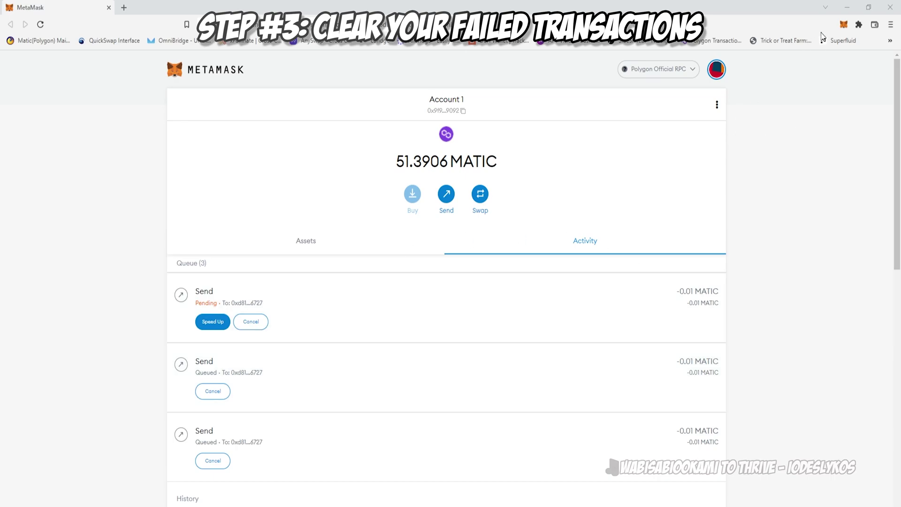
- Reset the account from Settings > Advanced, confirm the reset, and close Settings
{"action": "left_click", "coordinate": [718, 70]}
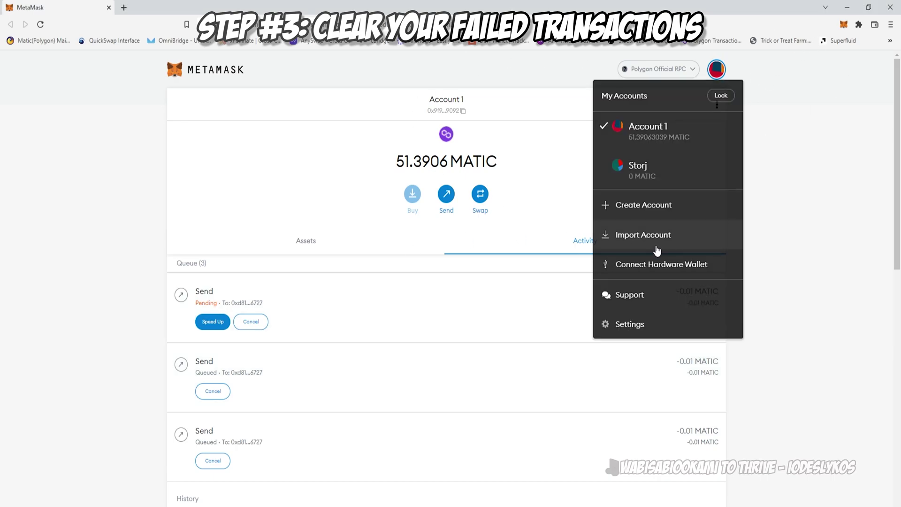
{"action": "left_click", "coordinate": [622, 328]}
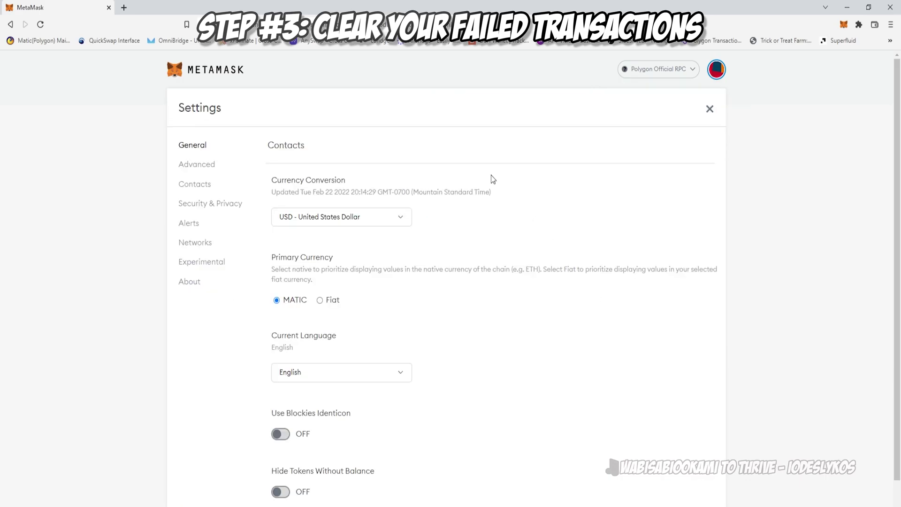
{"action": "left_click", "coordinate": [190, 167]}
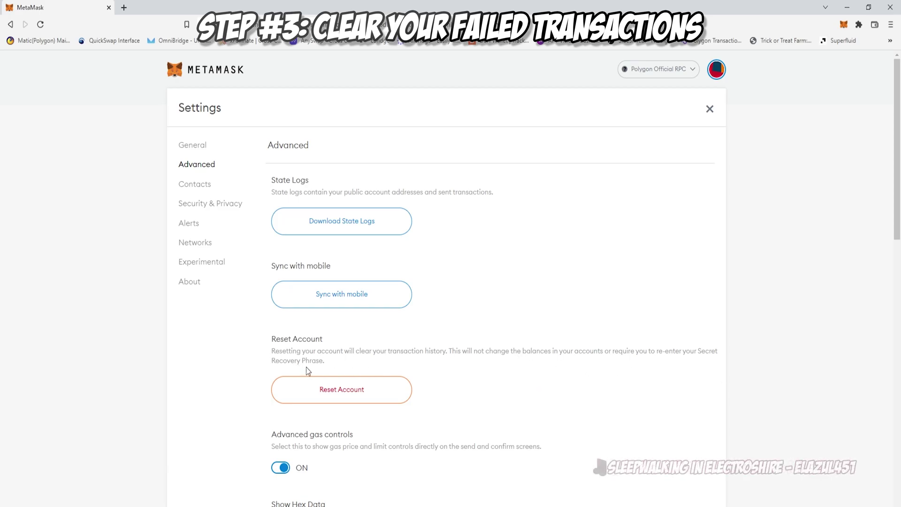
{"action": "left_click", "coordinate": [342, 390]}
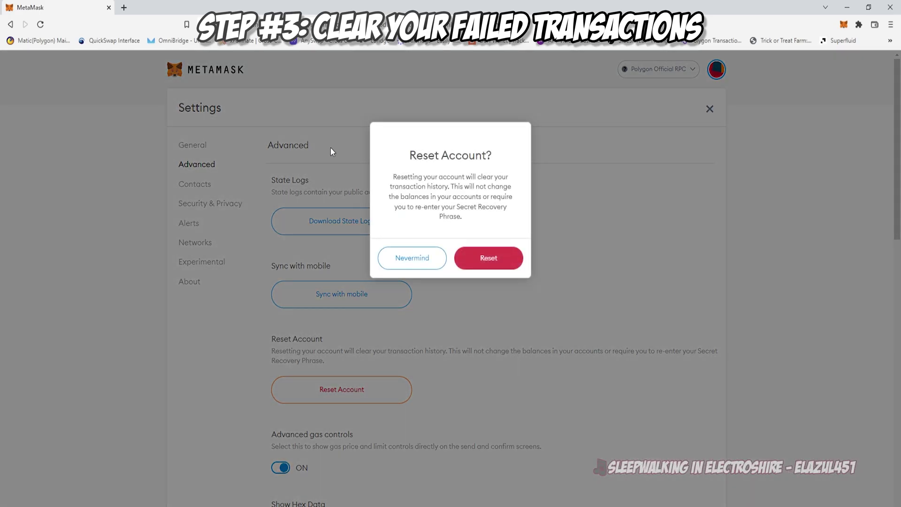
{"action": "left_click", "coordinate": [488, 258]}
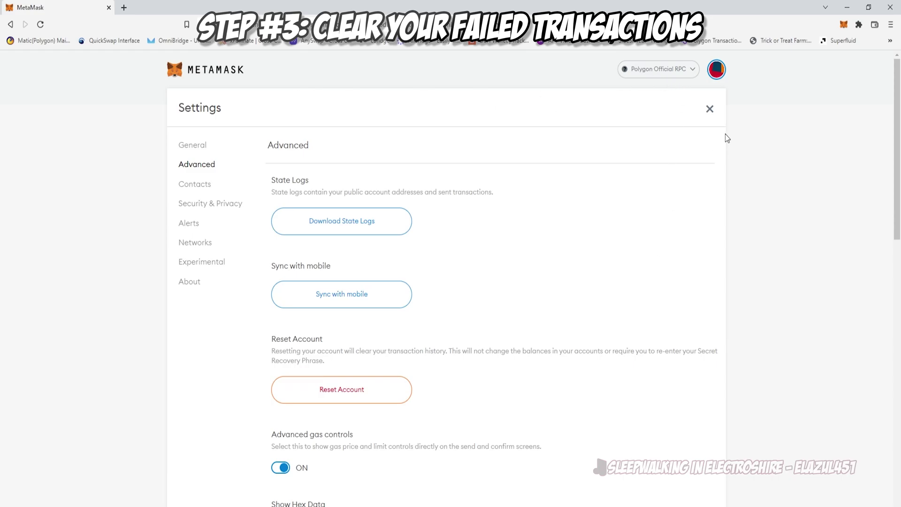
{"action": "left_click", "coordinate": [712, 110]}
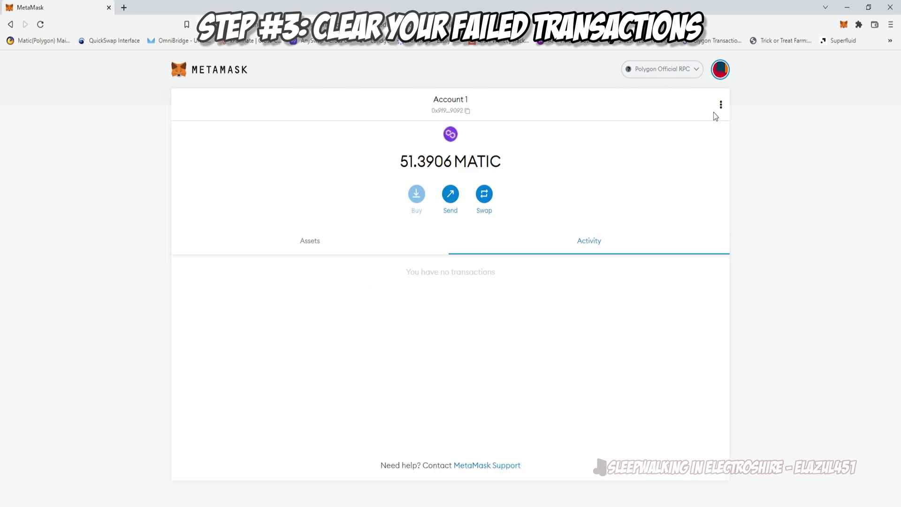
- Prepare a 0.01 MATIC send to Fake Chrome Wallet! and continue to its confirmation
{"action": "left_click", "coordinate": [338, 252]}
{"action": "left_click", "coordinate": [554, 253]}
{"action": "left_click", "coordinate": [451, 196]}
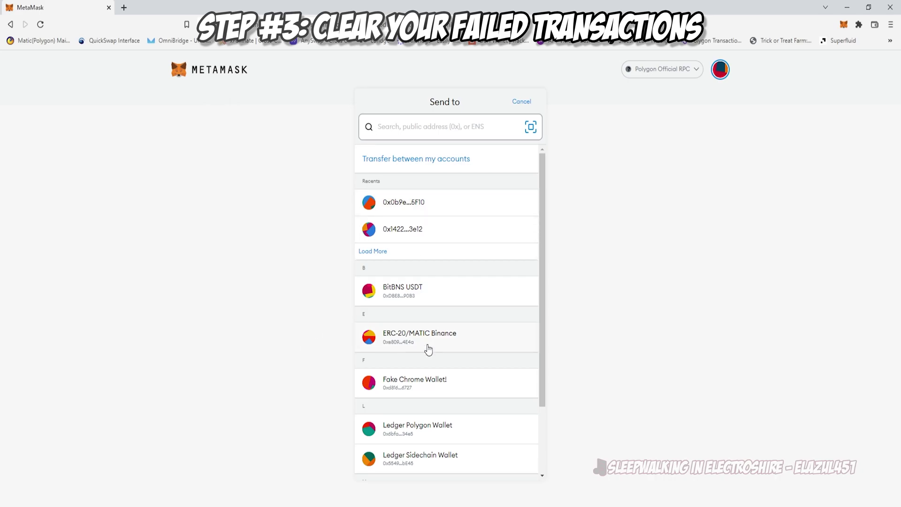
{"action": "left_click", "coordinate": [429, 386]}
{"action": "left_click", "coordinate": [447, 224]}
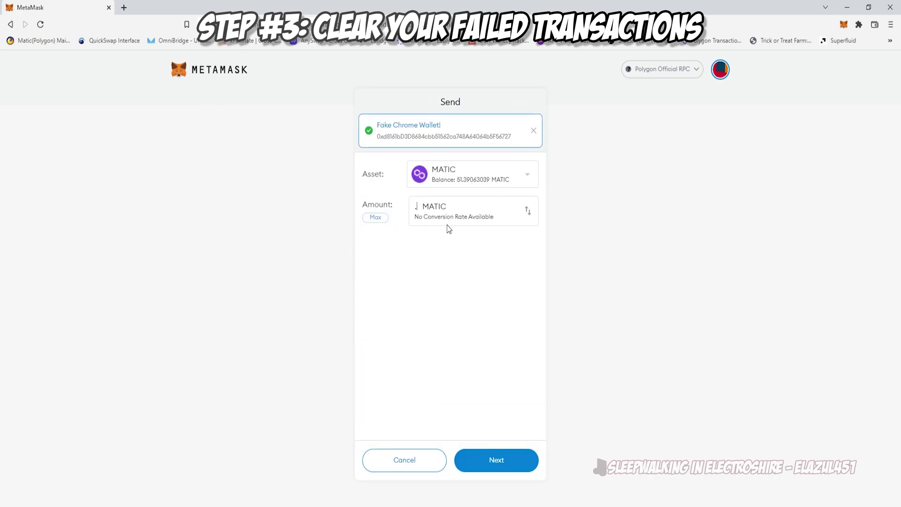
{"action": "left_click", "coordinate": [501, 461]}
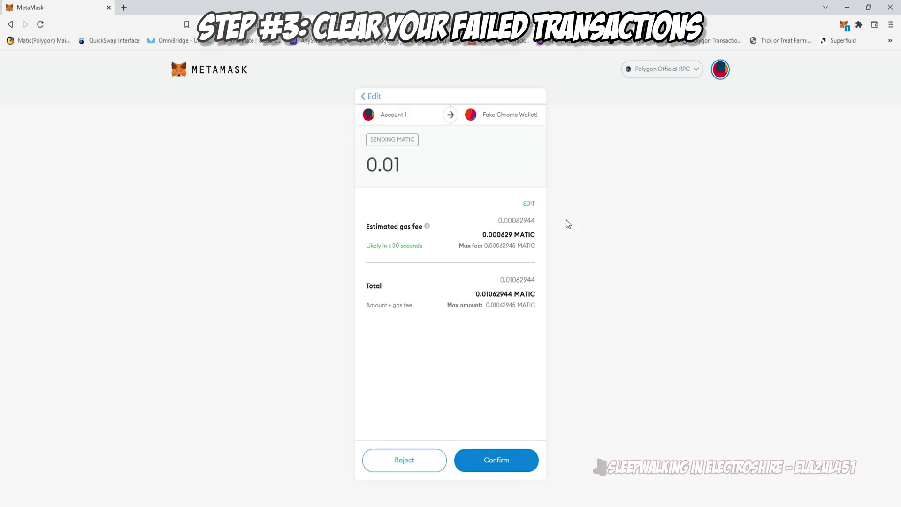
- Set the send's gas fees to 40 GWEI, save, and confirm the 0.01 MATIC send
{"action": "left_click", "coordinate": [529, 205]}
{"action": "double_click", "coordinate": [446, 357]}
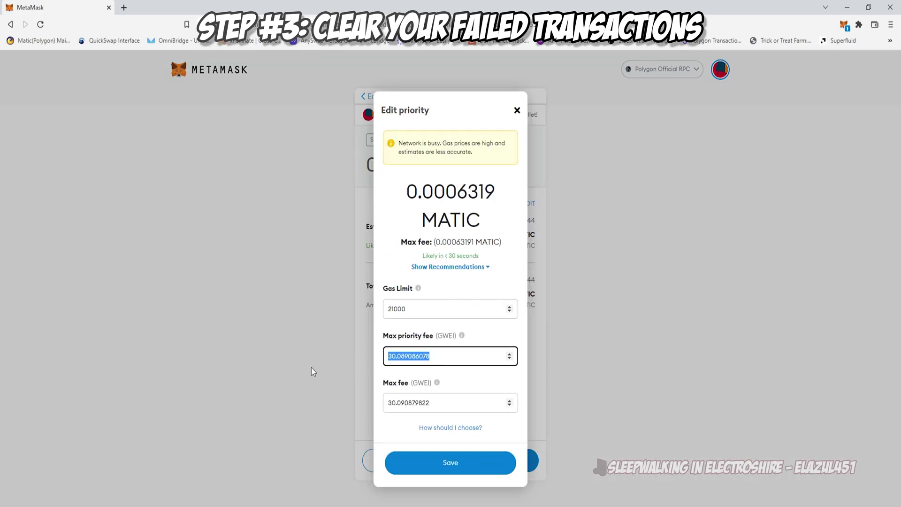
{"action": "key", "text": "Tab"}
{"action": "type", "text": "40"}
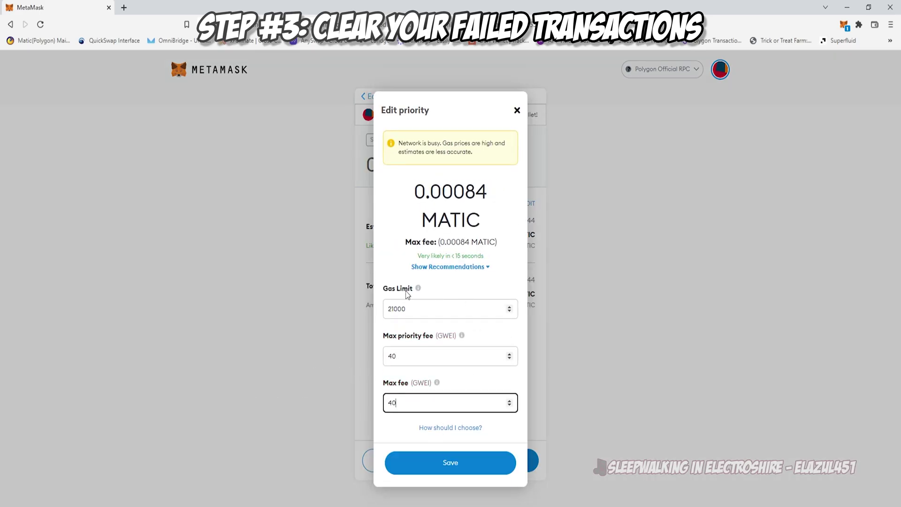
{"action": "left_click", "coordinate": [460, 458]}
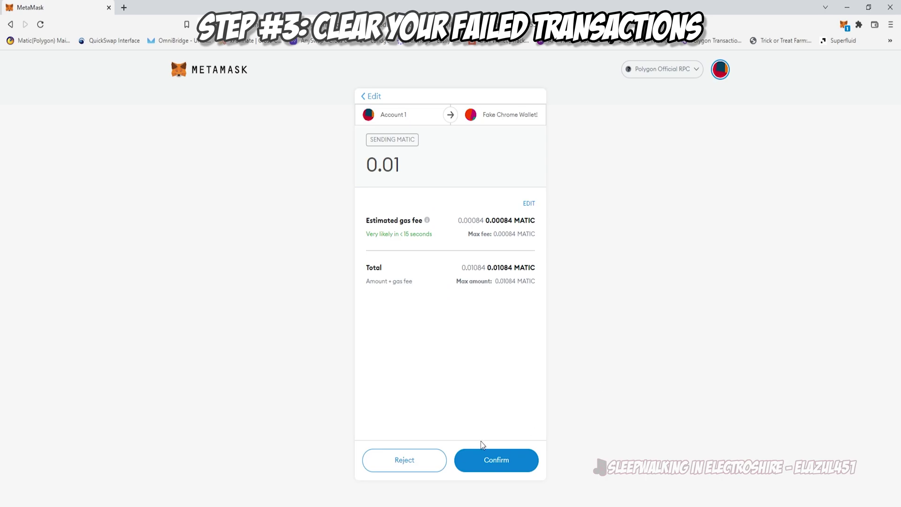
{"action": "left_click", "coordinate": [496, 464]}
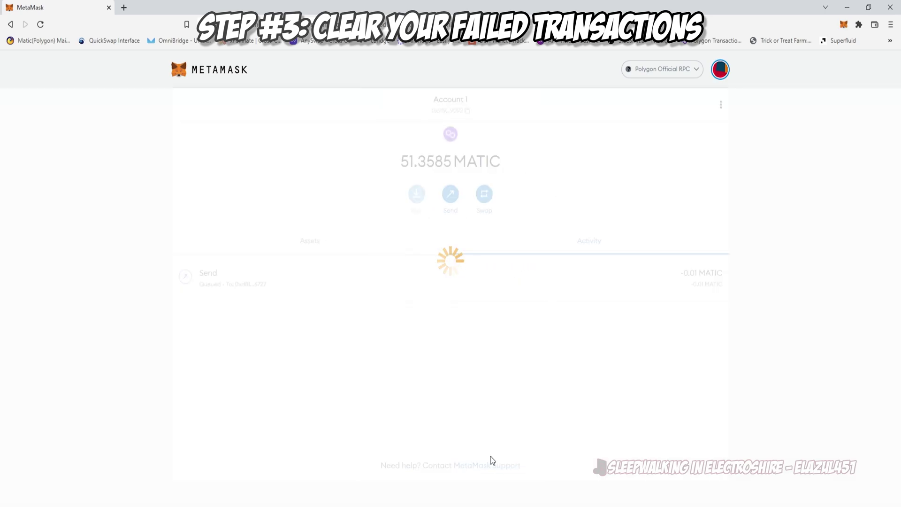